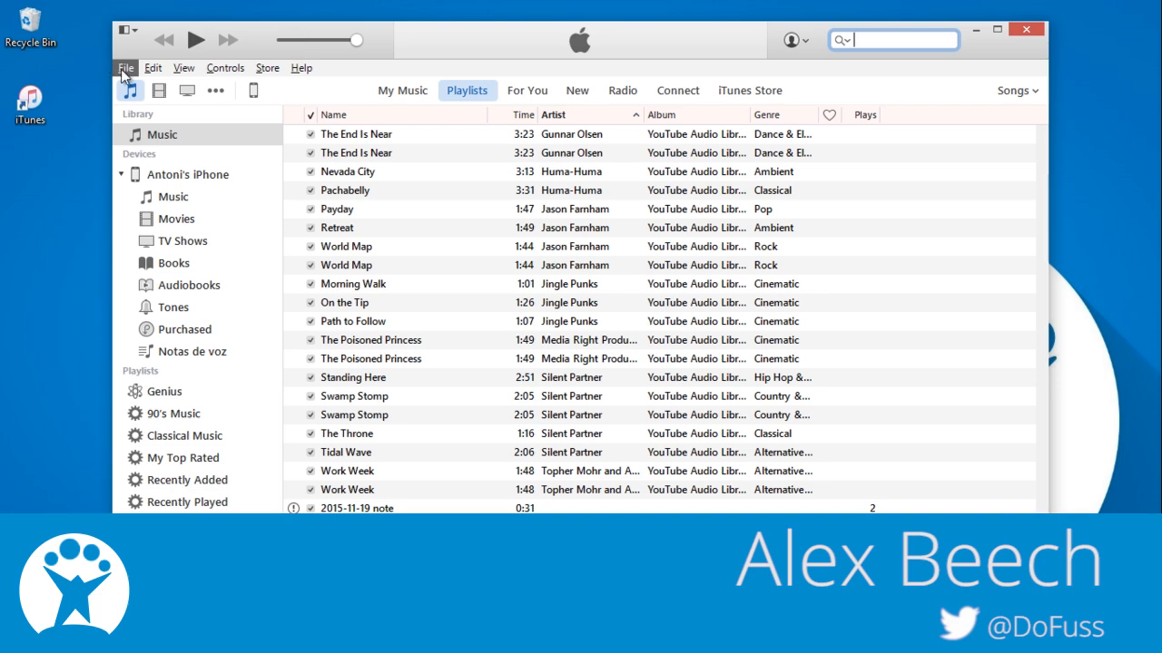
Show the File commands while on the New page of featured music.
{"action": "left_click", "coordinate": [125, 70]}
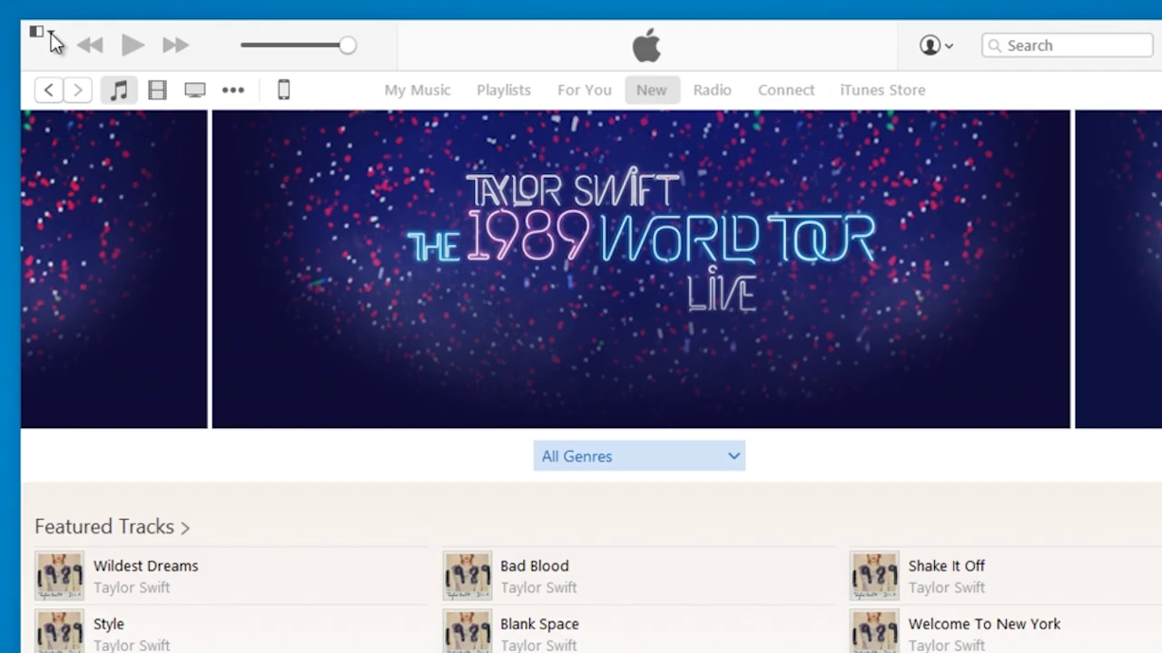
Add the Swamp Stomp, The End Is Near and The Poisoned Princess MP3s to the library.
{"action": "left_click", "coordinate": [125, 30]}
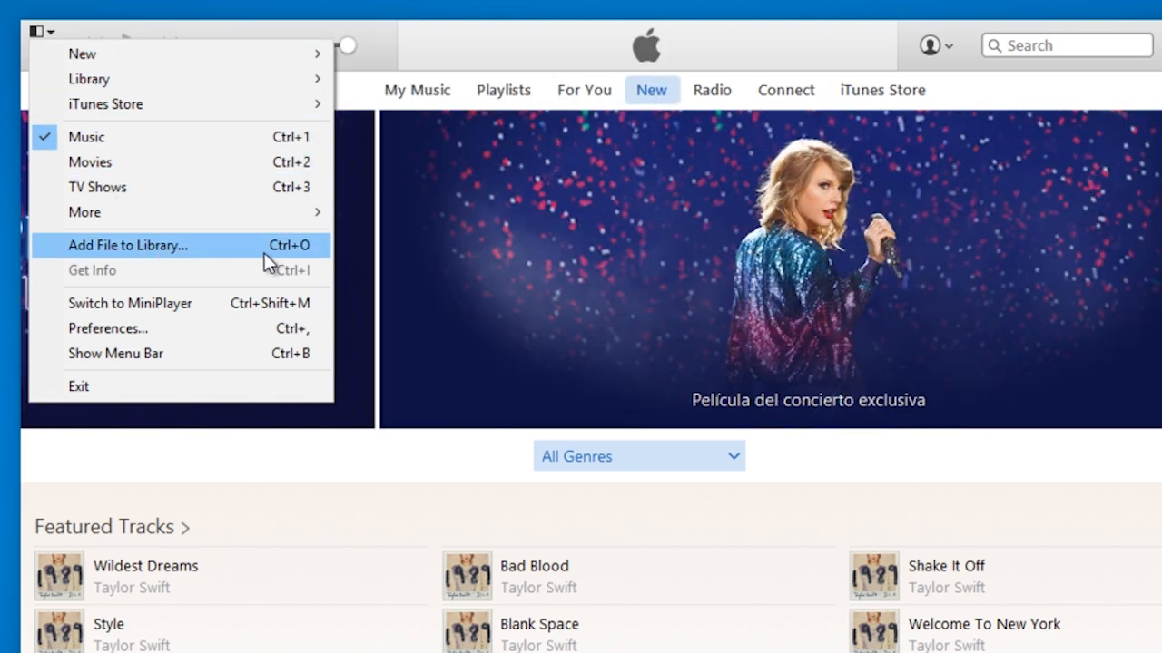
{"action": "left_click", "coordinate": [295, 257]}
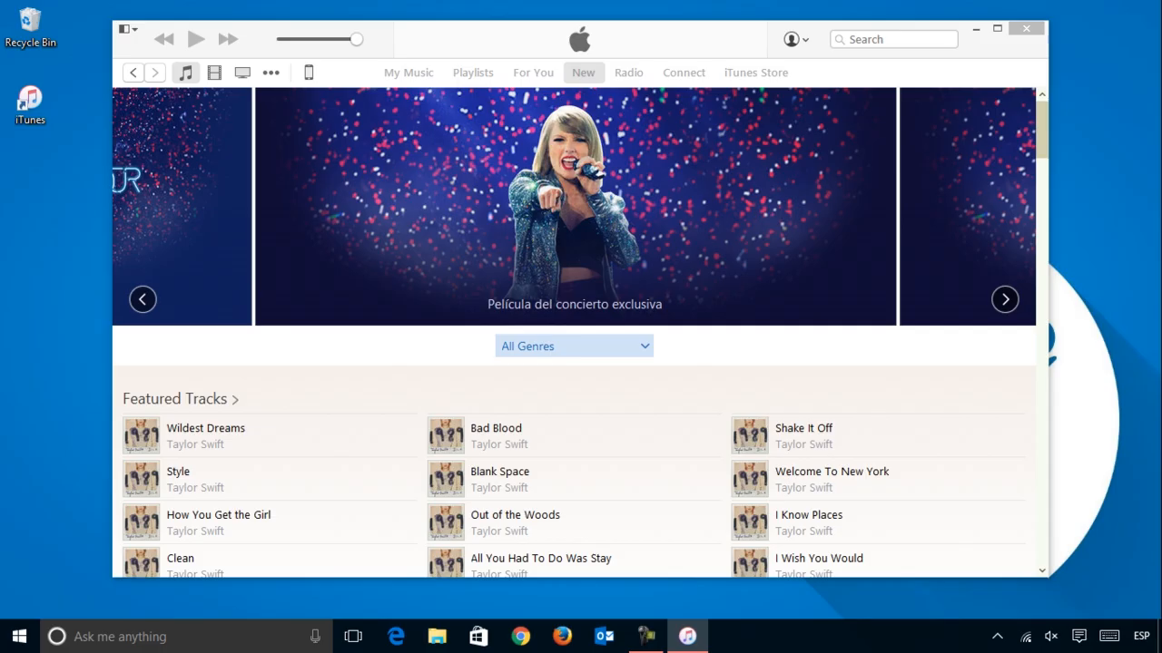
{"action": "left_click", "coordinate": [573, 268]}
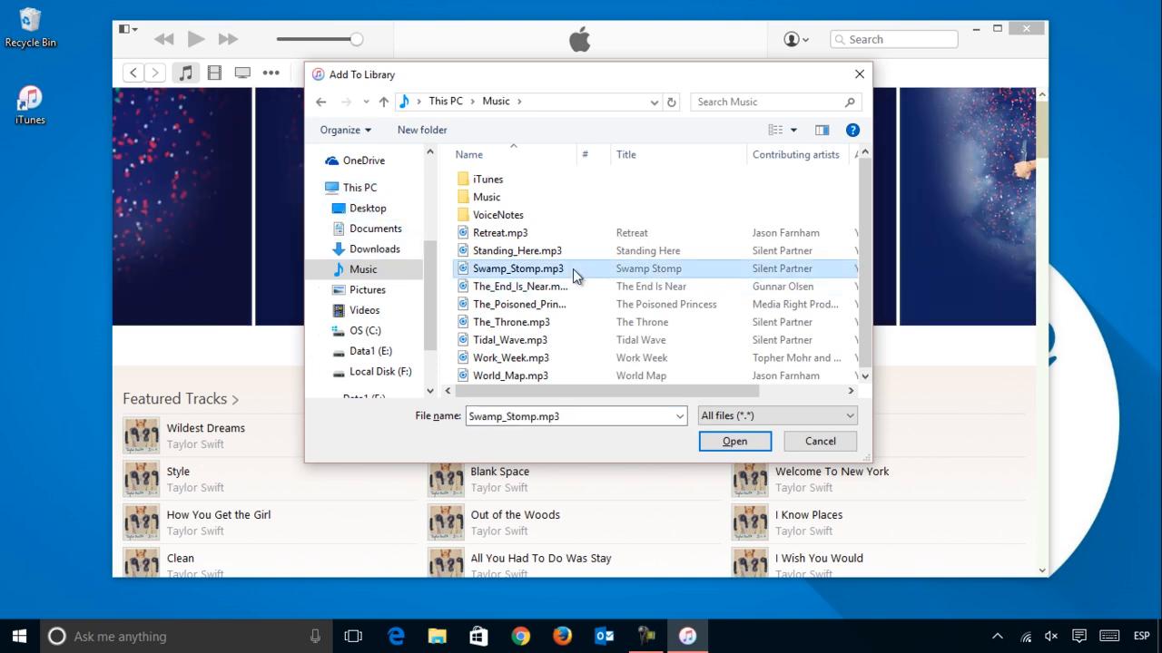
{"action": "left_click", "coordinate": [558, 305], "text": "shift"}
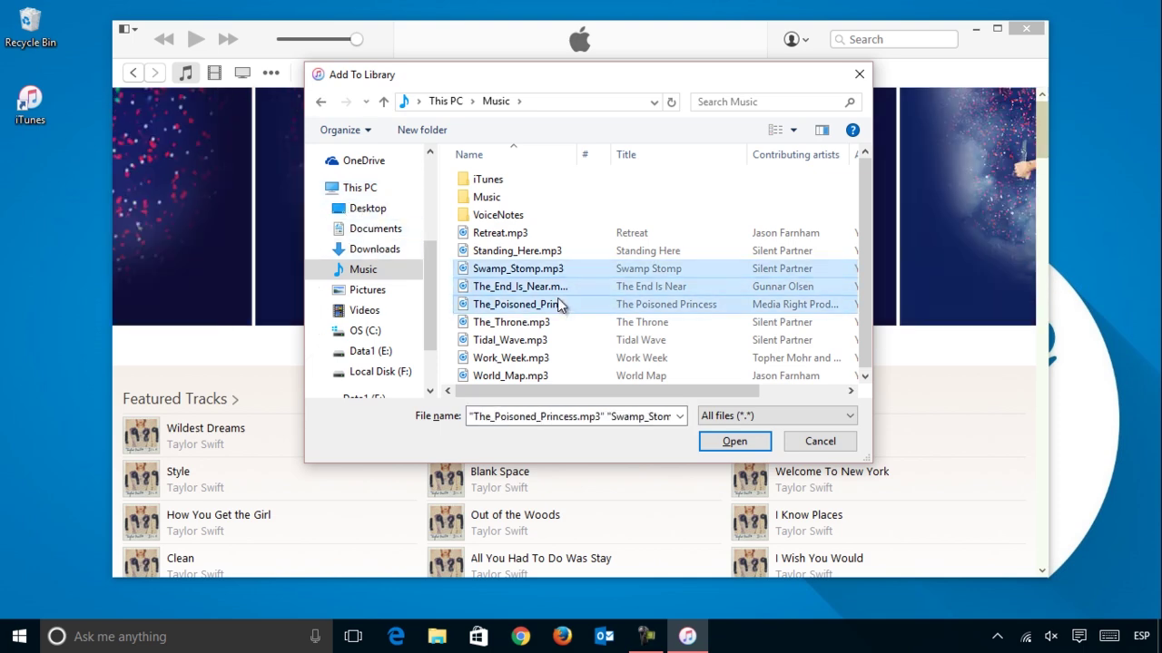
{"action": "left_click", "coordinate": [720, 445]}
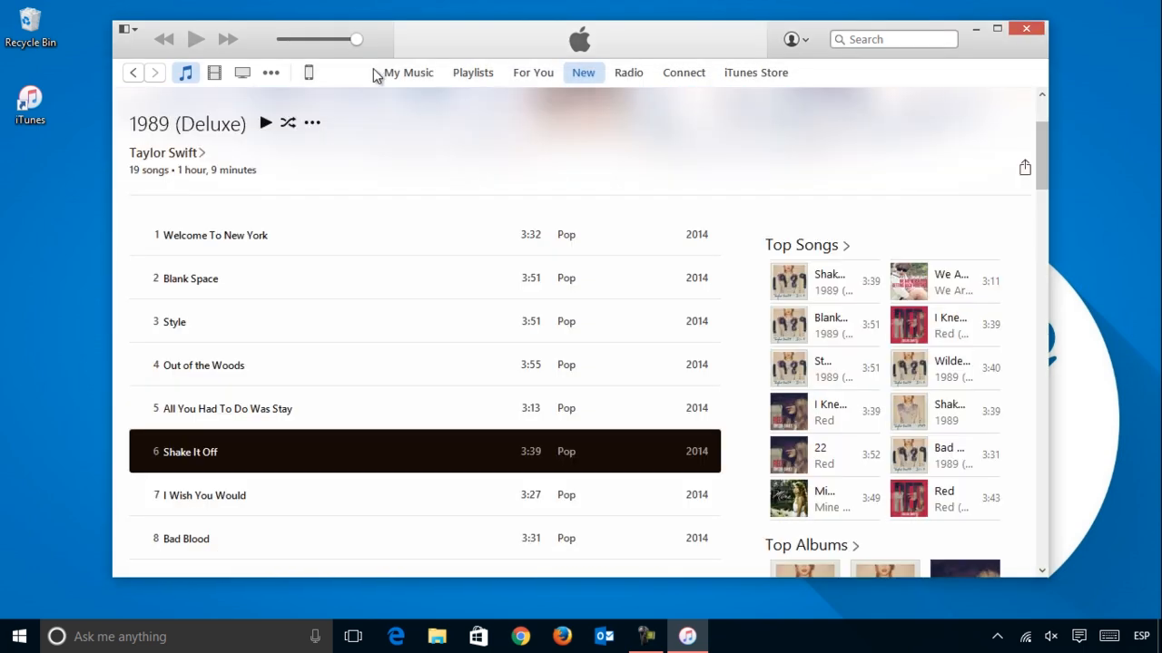
Drag the Music folder's songs into the library, then look inside the iTunes folder.
{"action": "left_click", "coordinate": [402, 76]}
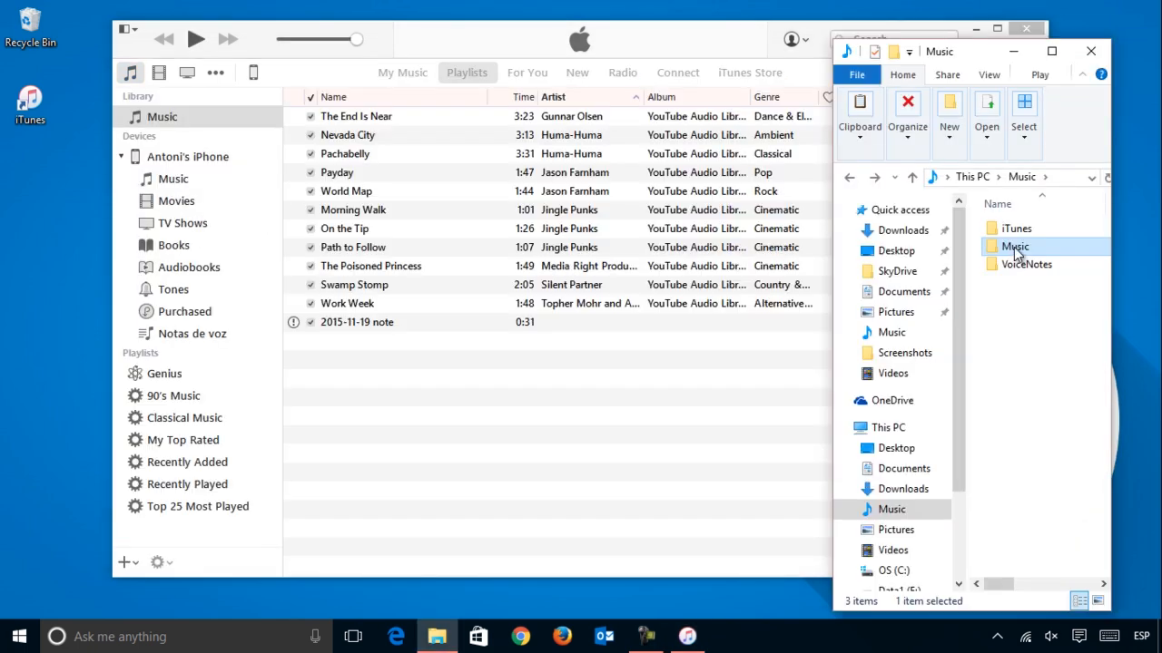
{"action": "mouse_move", "coordinate": [1015, 252]}
{"action": "left_mouse_down"}
{"action": "mouse_move", "coordinate": [700, 337]}
{"action": "mouse_move", "coordinate": [519, 363]}
{"action": "left_mouse_up"}
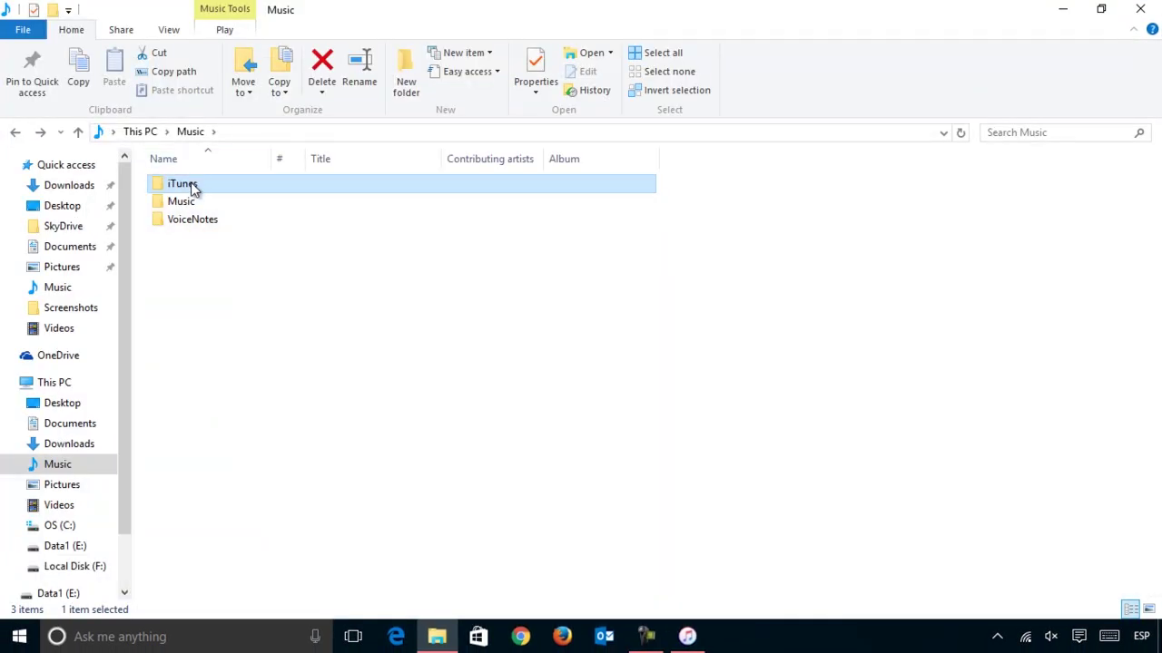
{"action": "double_click", "coordinate": [195, 187]}
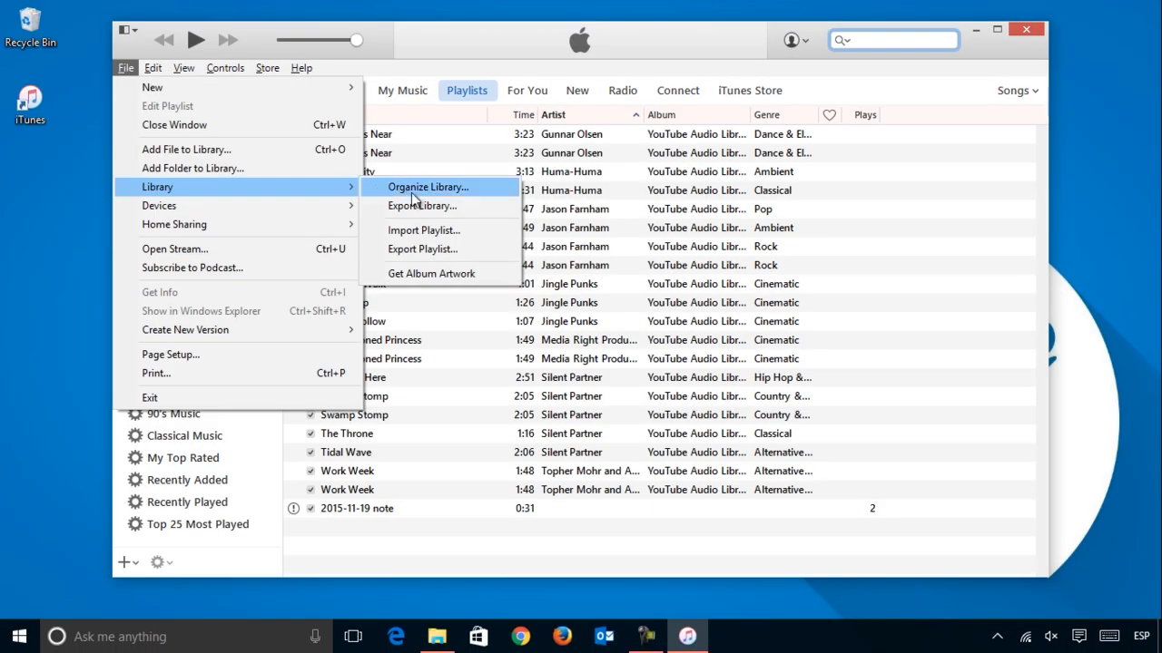
Organize the library with Consolidate files ticked so media gathers in iTunes Media.
{"action": "left_click", "coordinate": [416, 191]}
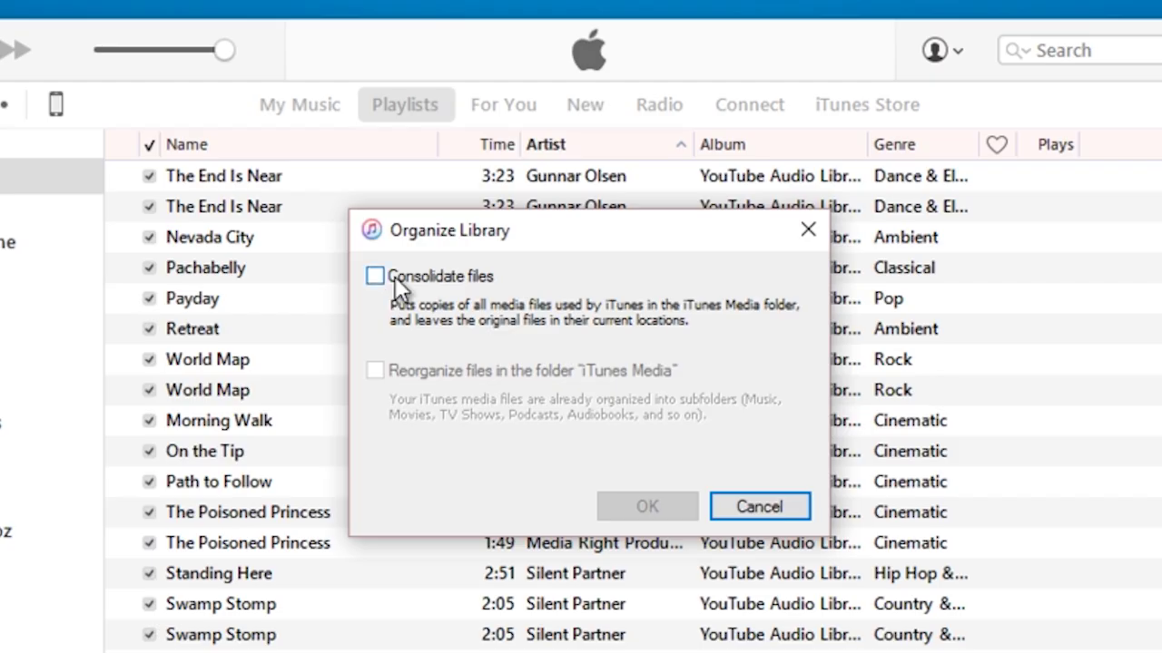
{"action": "left_click", "coordinate": [396, 277]}
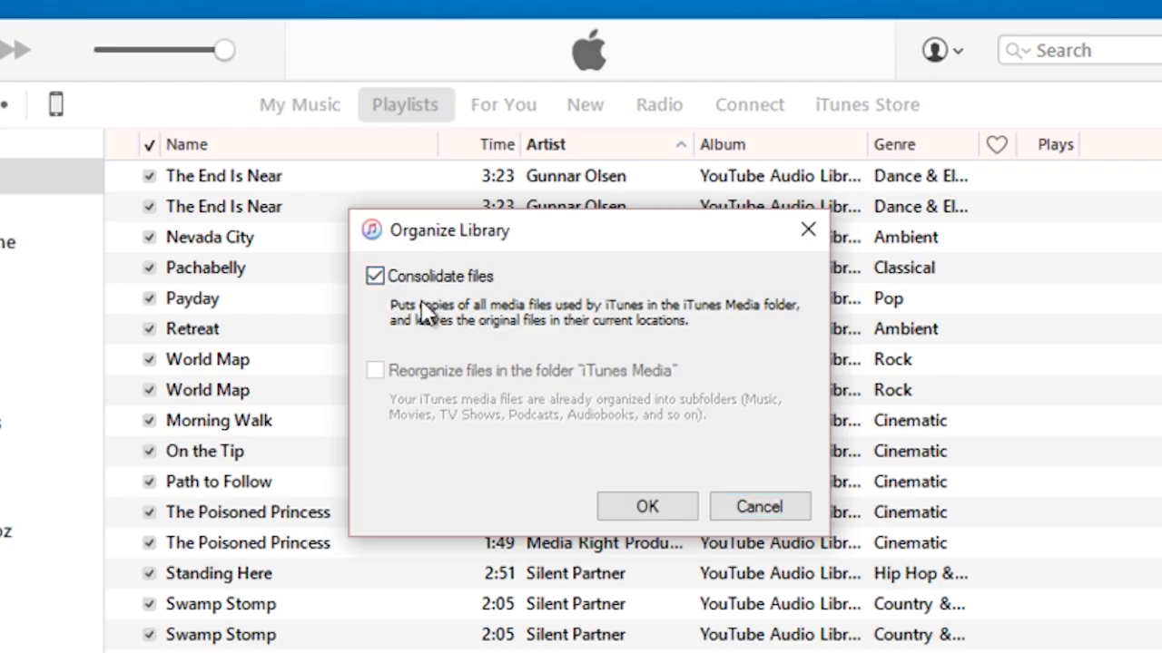
{"action": "left_click", "coordinate": [626, 508]}
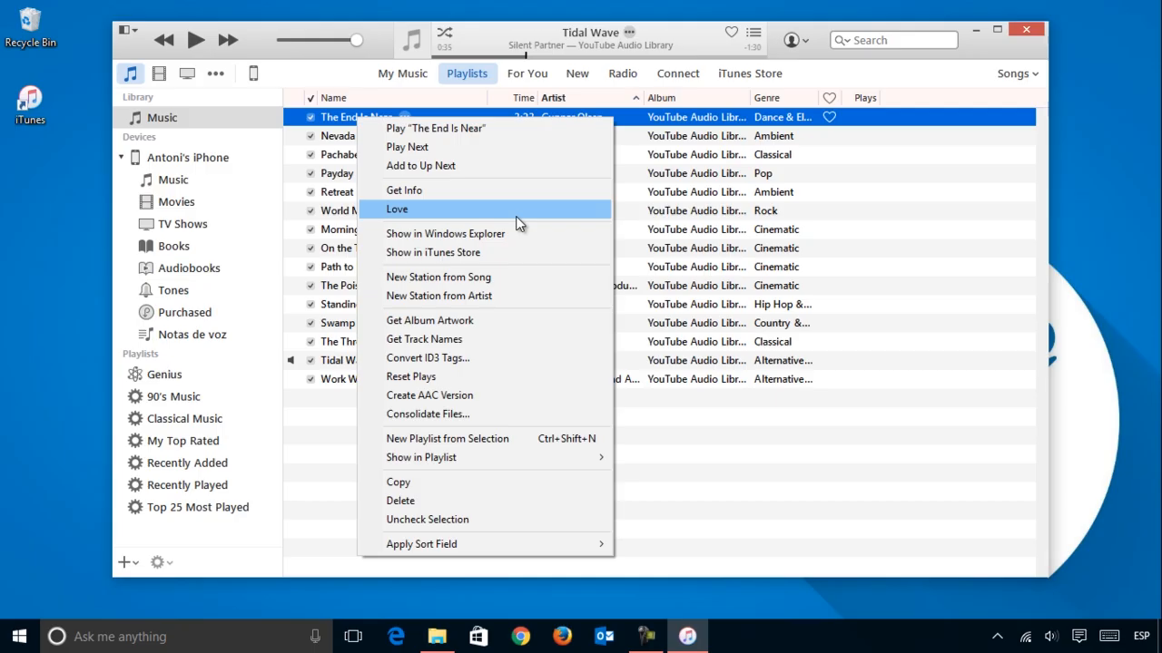
{"action": "left_click", "coordinate": [258, 76]}
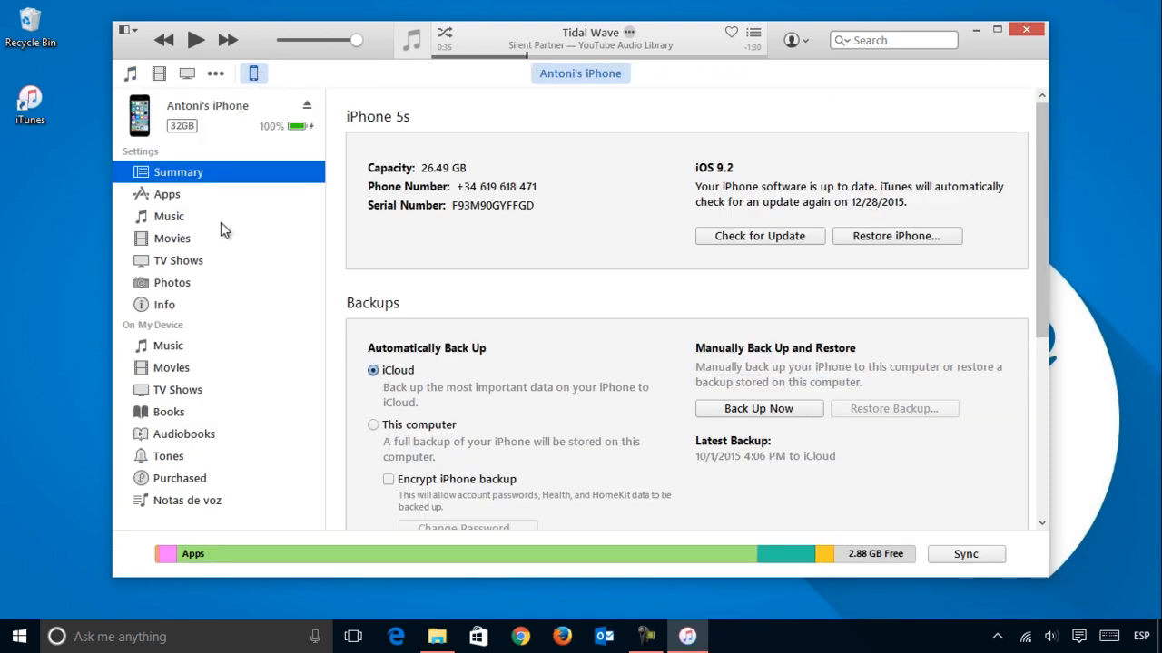
{"action": "left_click", "coordinate": [180, 219]}
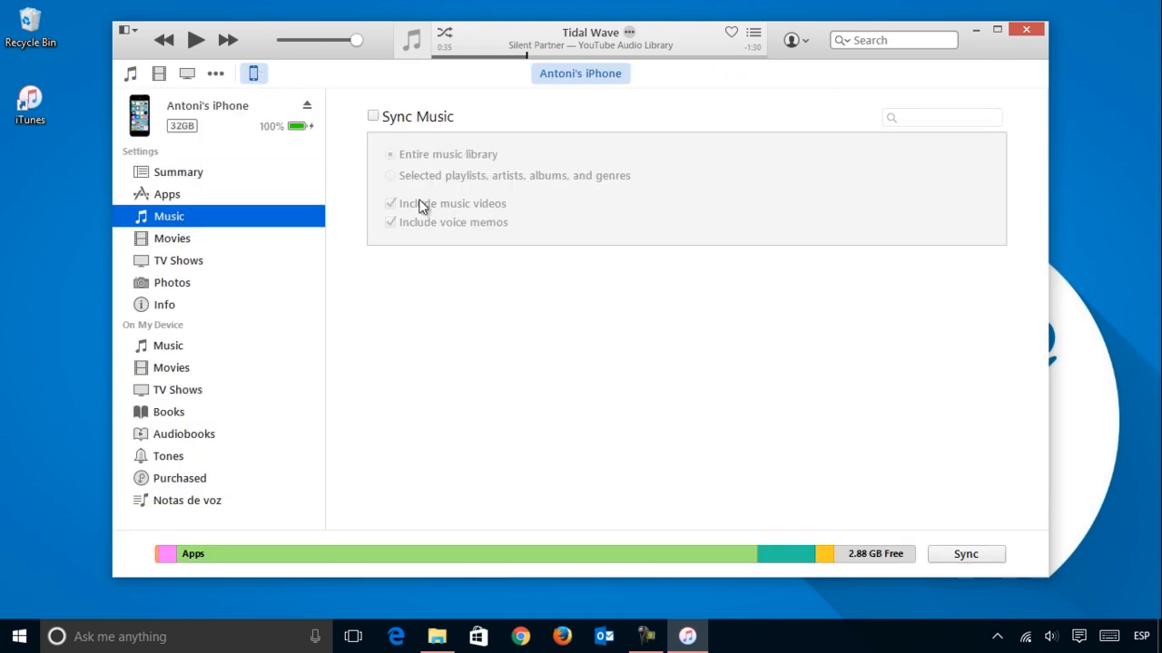
{"action": "left_click", "coordinate": [373, 117]}
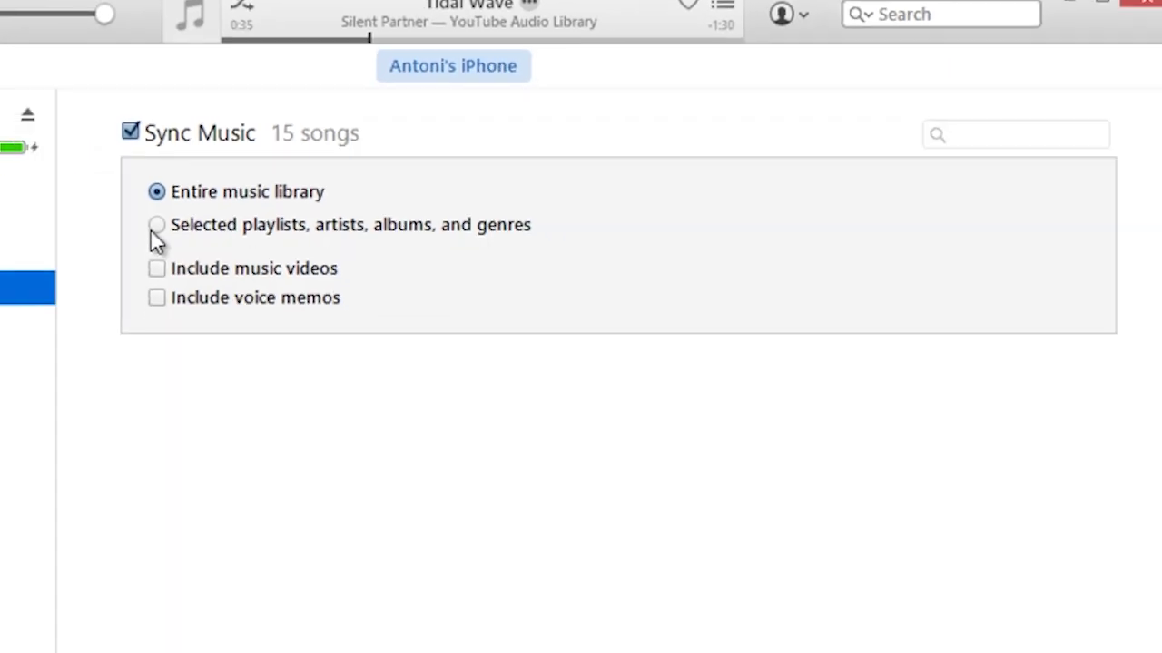
{"action": "left_click", "coordinate": [101, 293]}
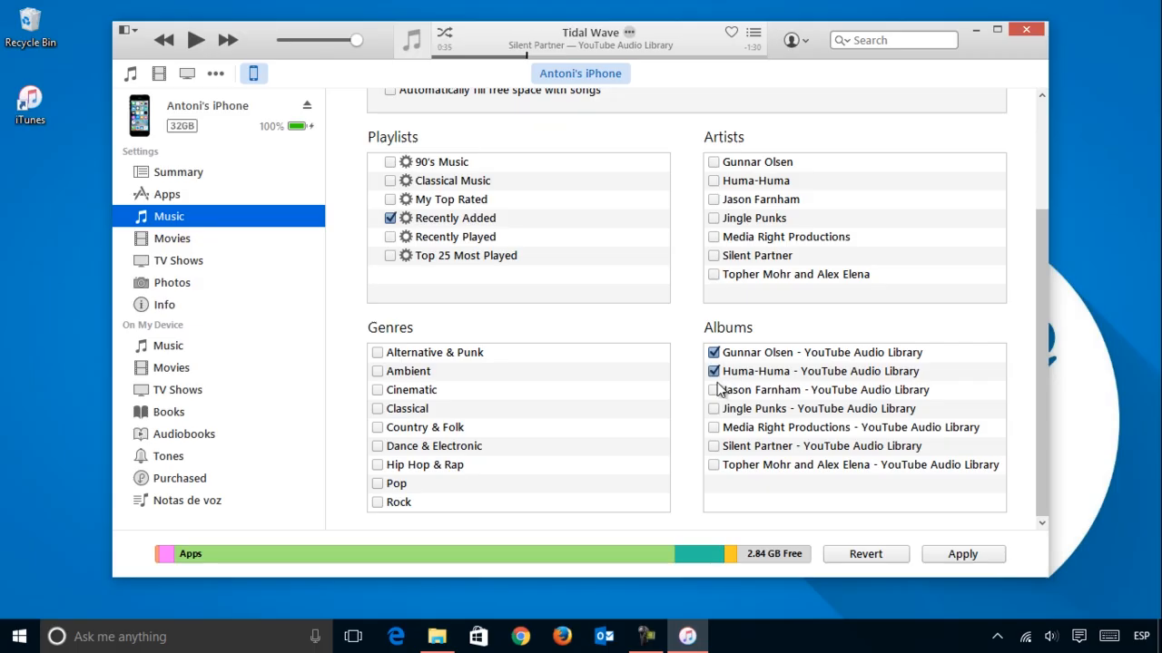
Include the Jason Farnham album, apply, and confirm Erase and Sync to the iPhone.
{"action": "left_click", "coordinate": [714, 393]}
{"action": "left_click", "coordinate": [956, 556]}
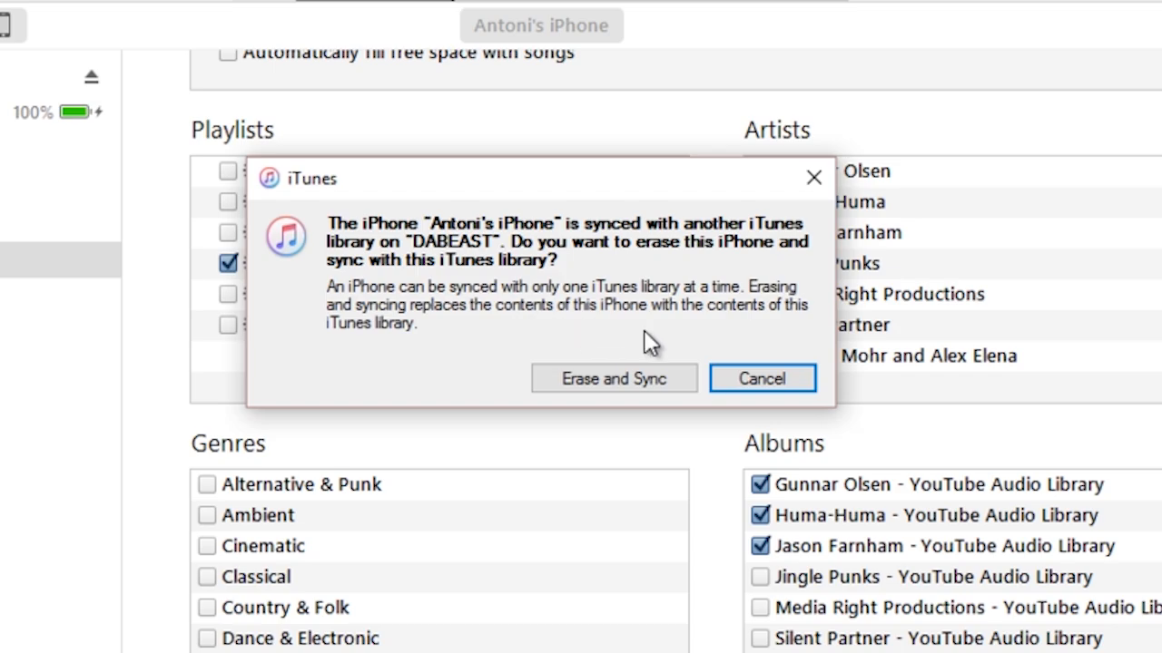
{"action": "left_click", "coordinate": [571, 379]}
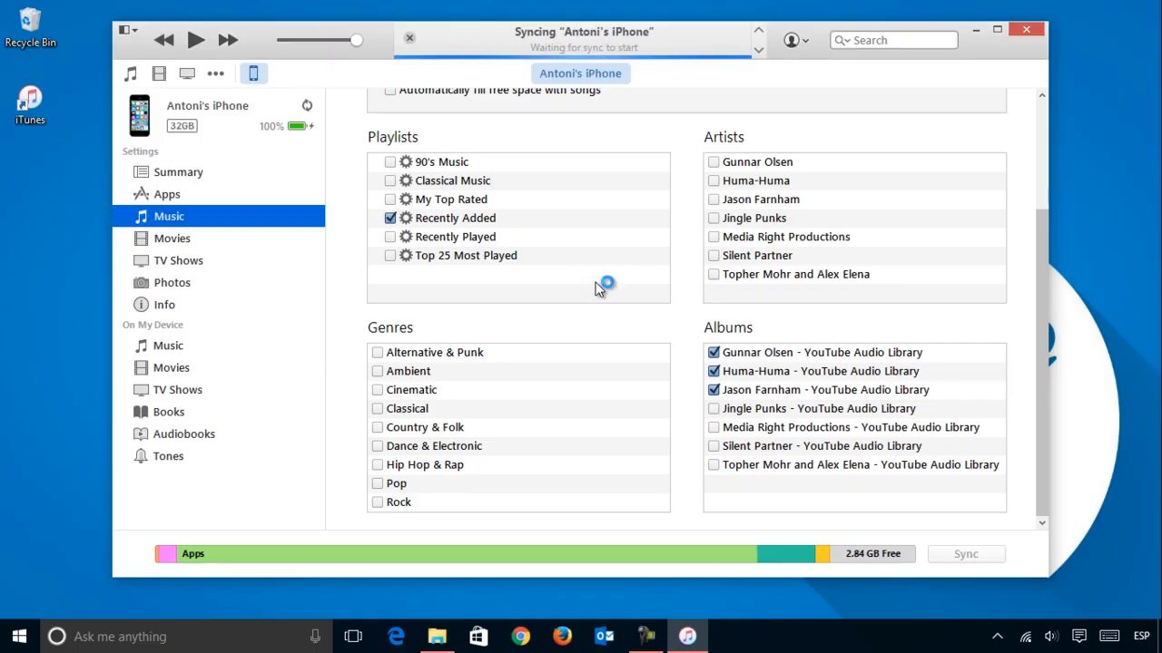